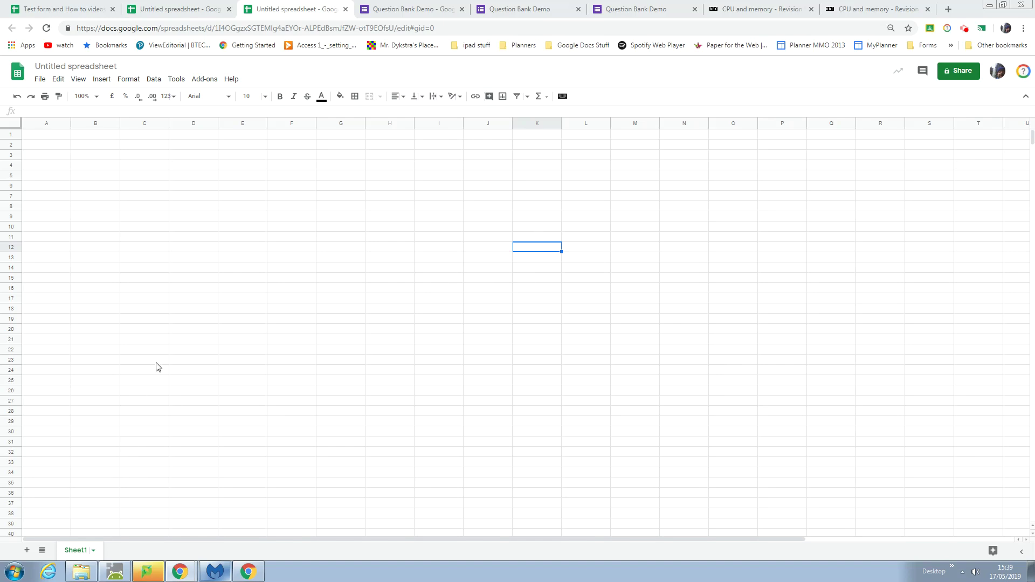
# Dismiss the stray console window that appeared from the Add-ons menu.
pyautogui.click(198, 81)
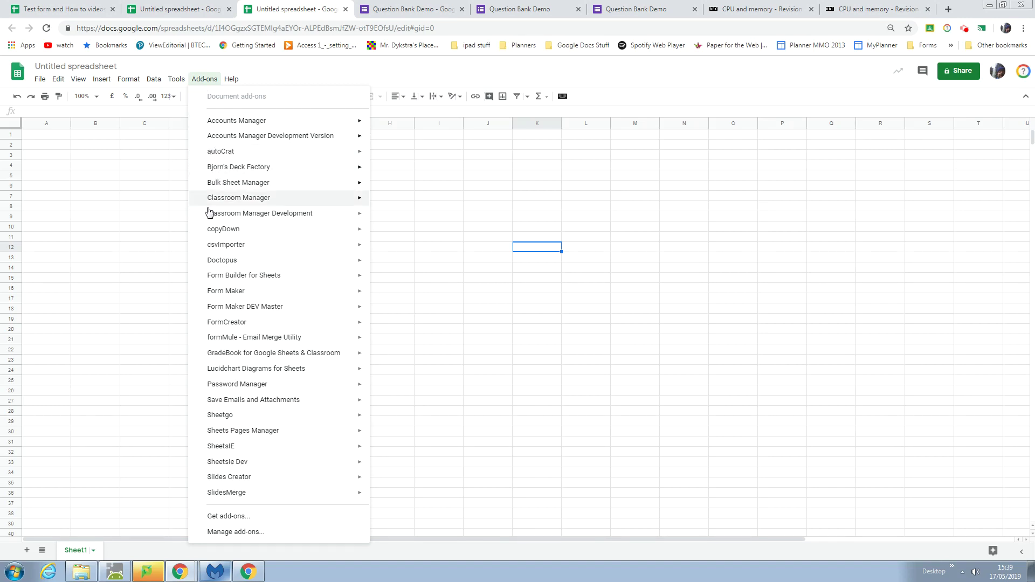
pyautogui.moveTo(267, 299)
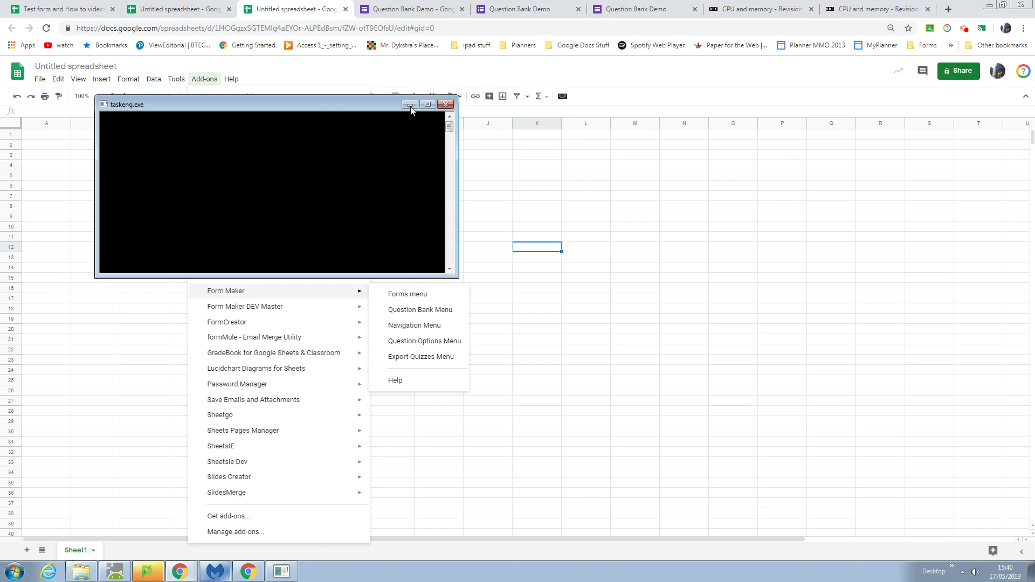
pyautogui.click(410, 105)
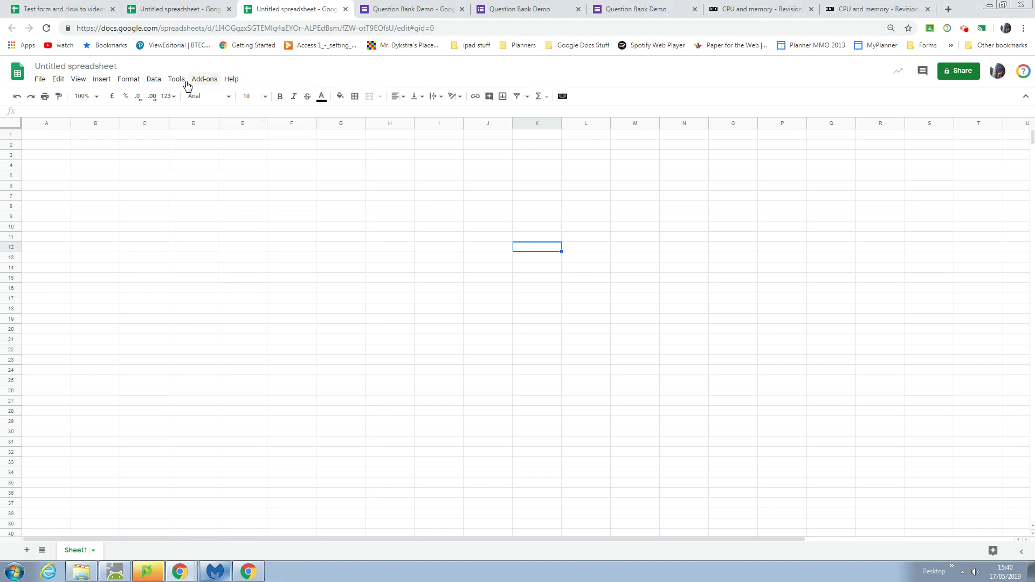
# Launch Form Maker's Question Bank Menu and view the new empty QuestionBank sheet.
pyautogui.click(204, 80)
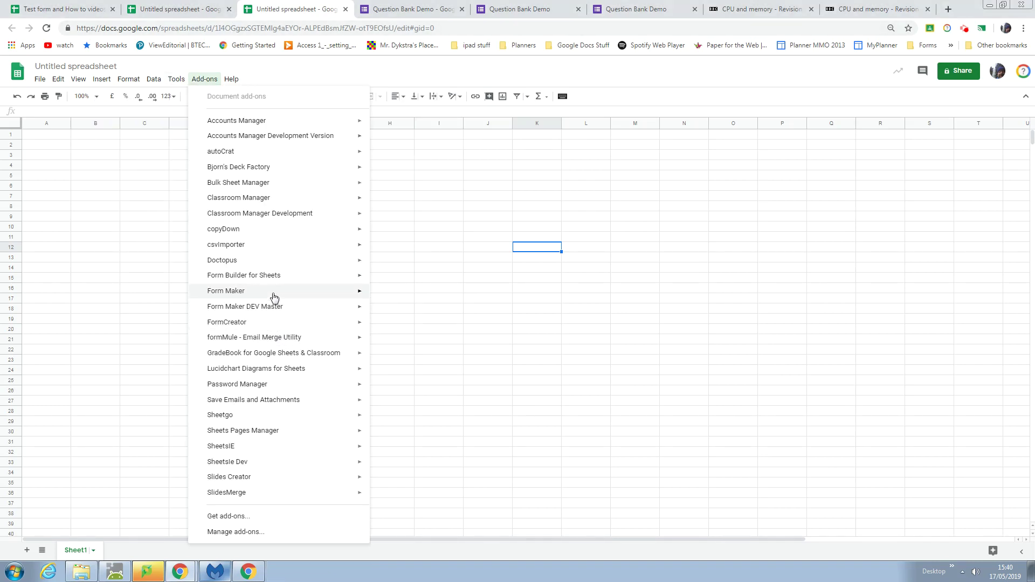
pyautogui.moveTo(274, 291)
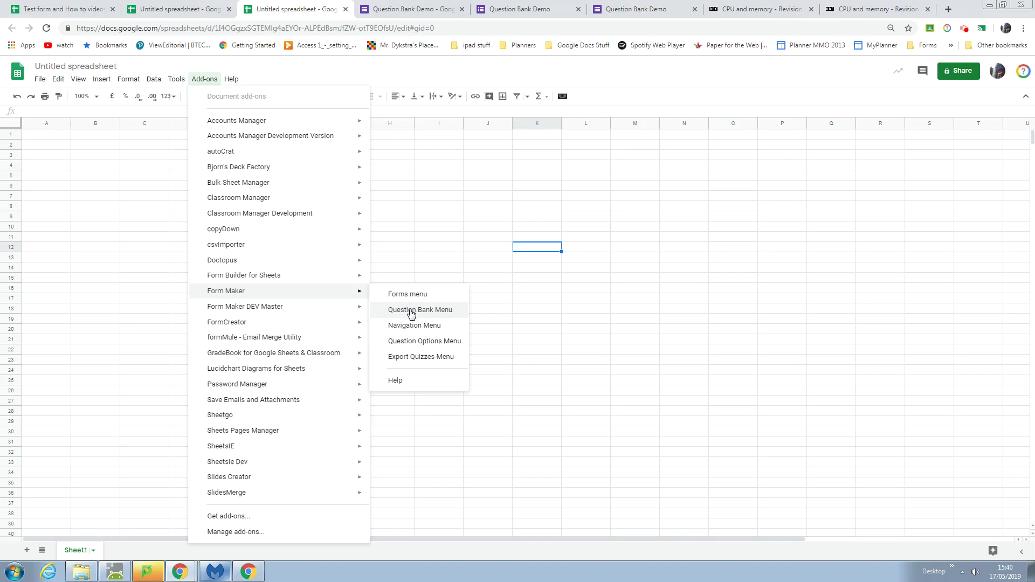
pyautogui.click(411, 312)
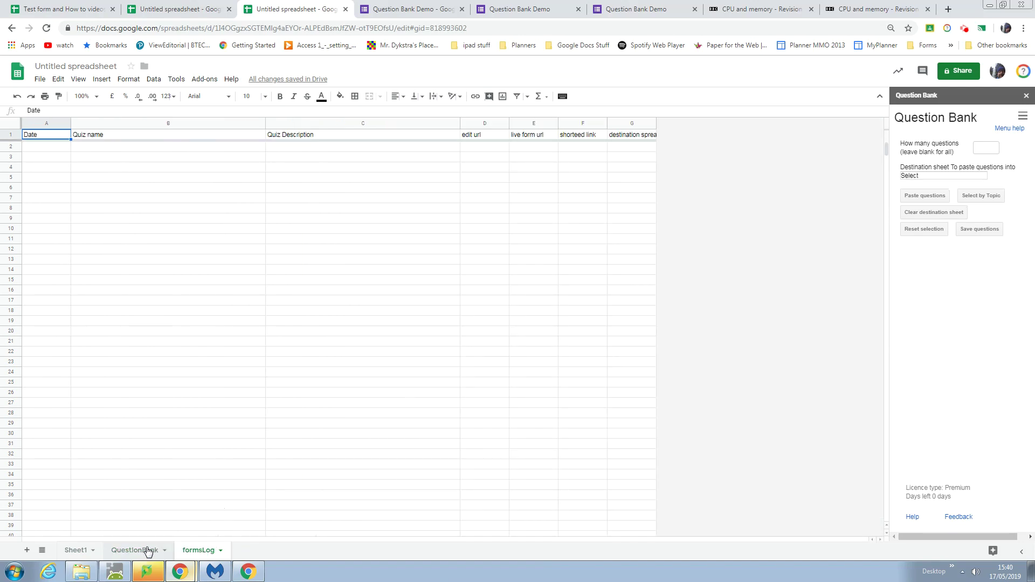
pyautogui.click(132, 550)
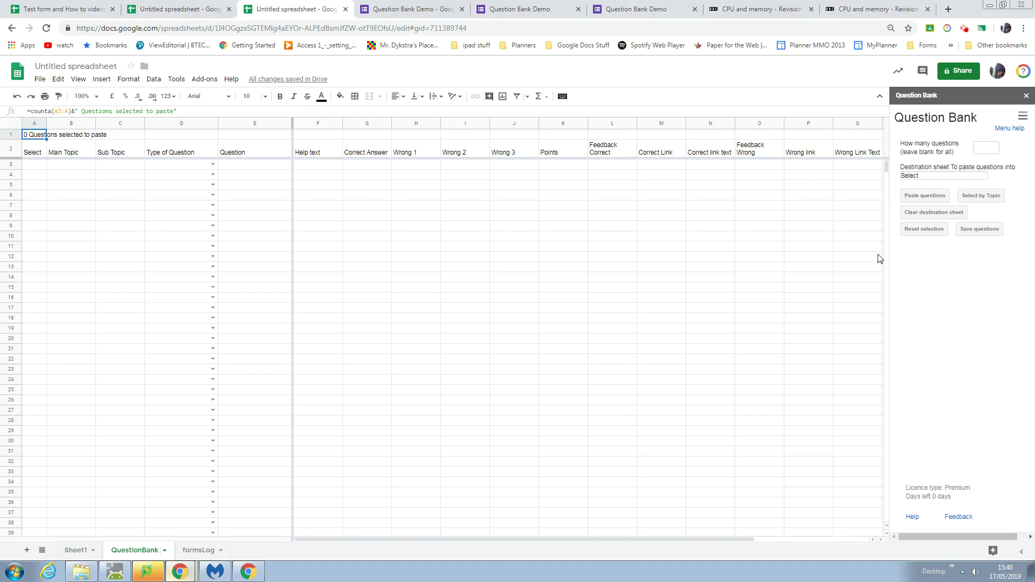
pyautogui.click(186, 11)
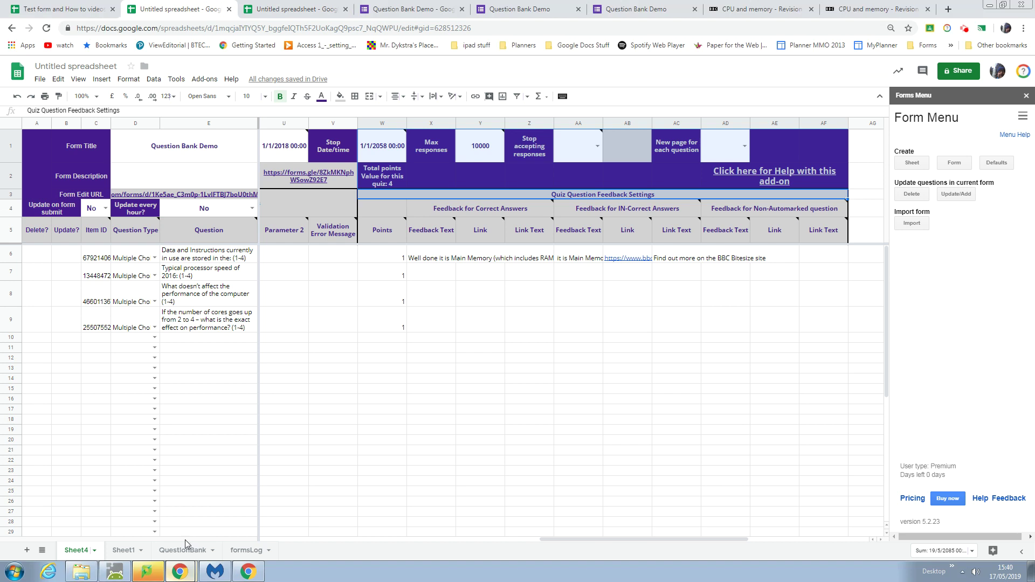
# Show the filled QuestionBank sheet and check the question types offered in D3, leaving them unchanged.
pyautogui.click(183, 550)
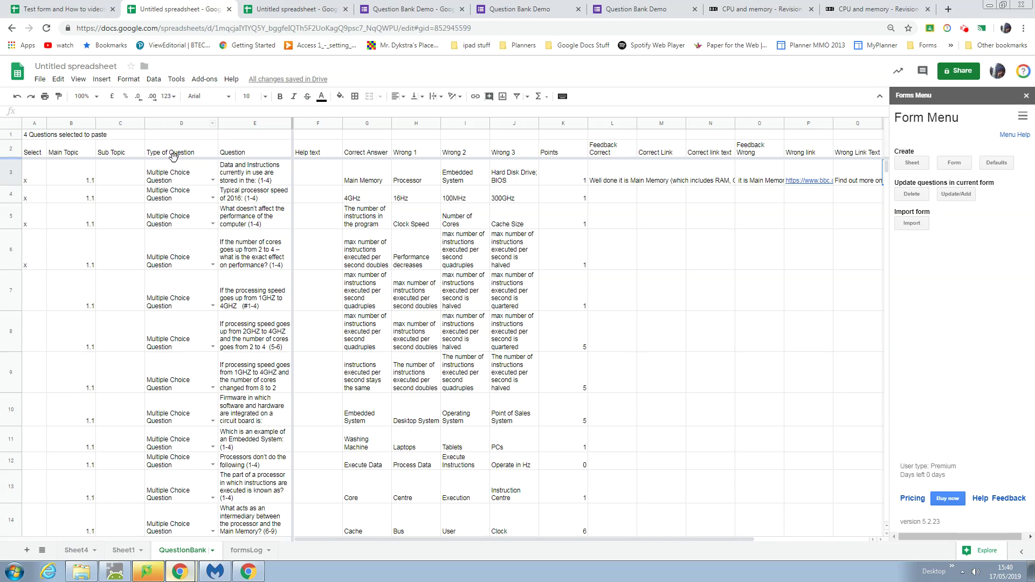
pyautogui.click(213, 180)
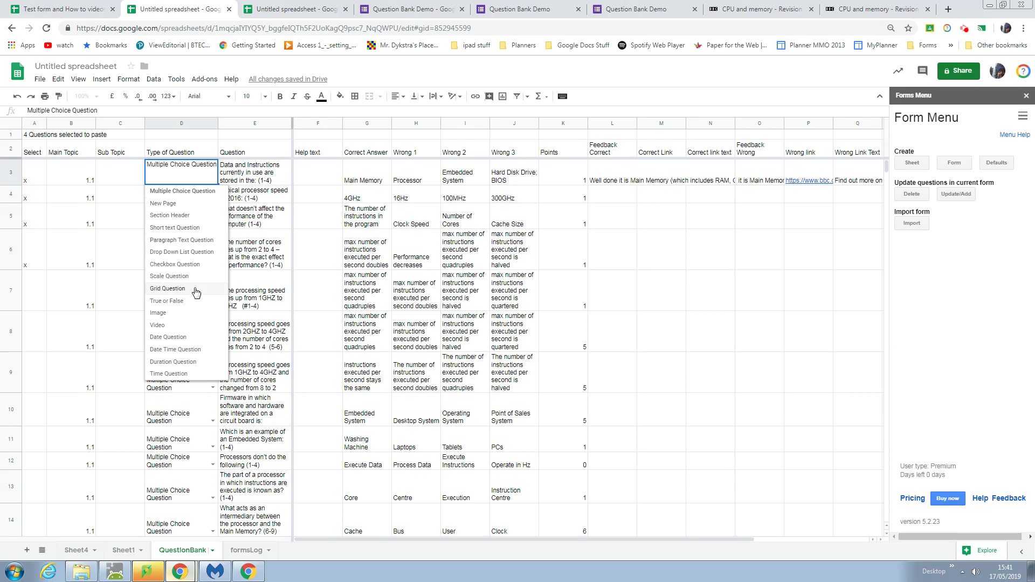
pyautogui.click(187, 154)
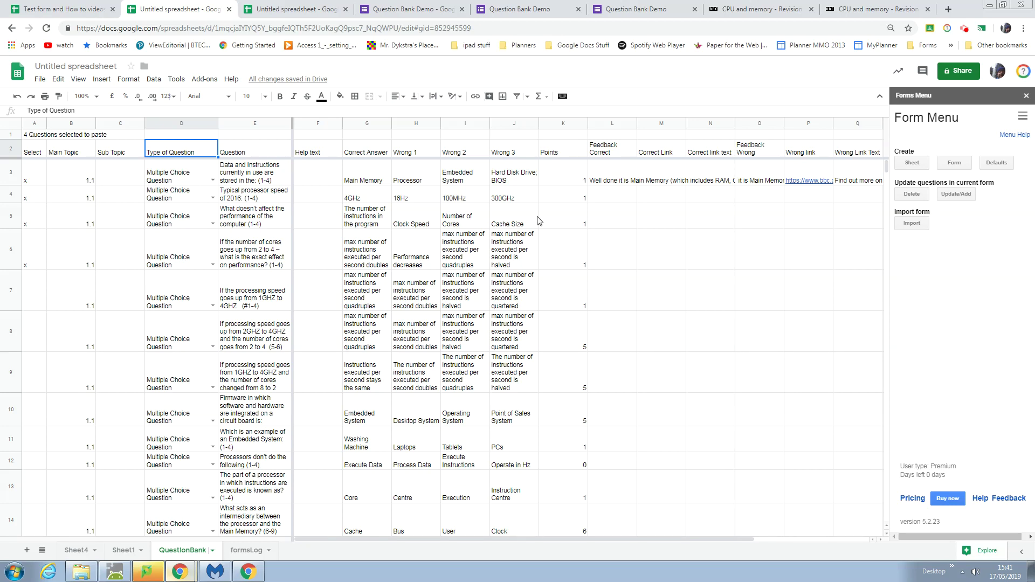
pyautogui.click(1023, 116)
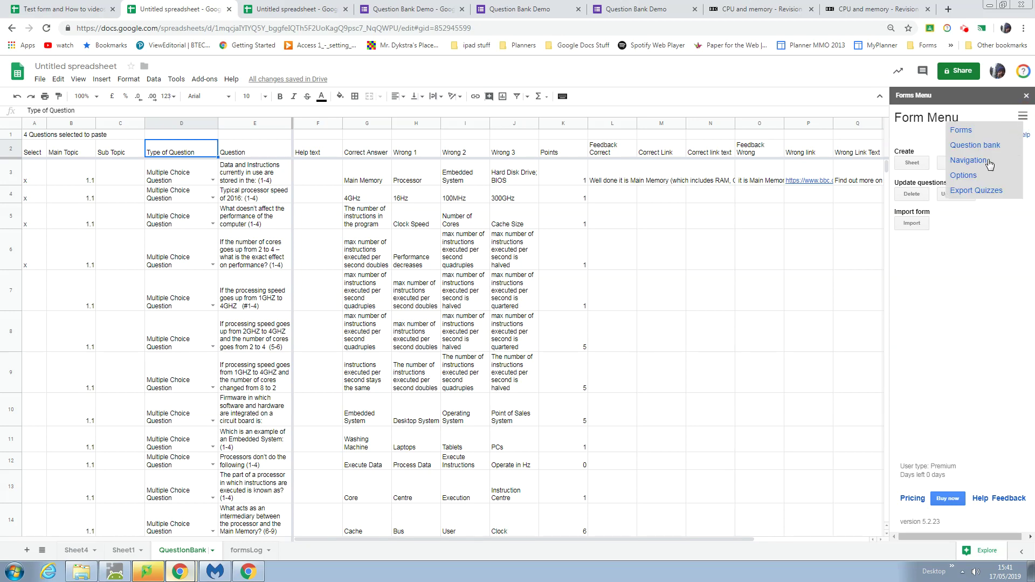
# Open the add-on's Question bank section and enter how many questions to paste.
pyautogui.click(982, 146)
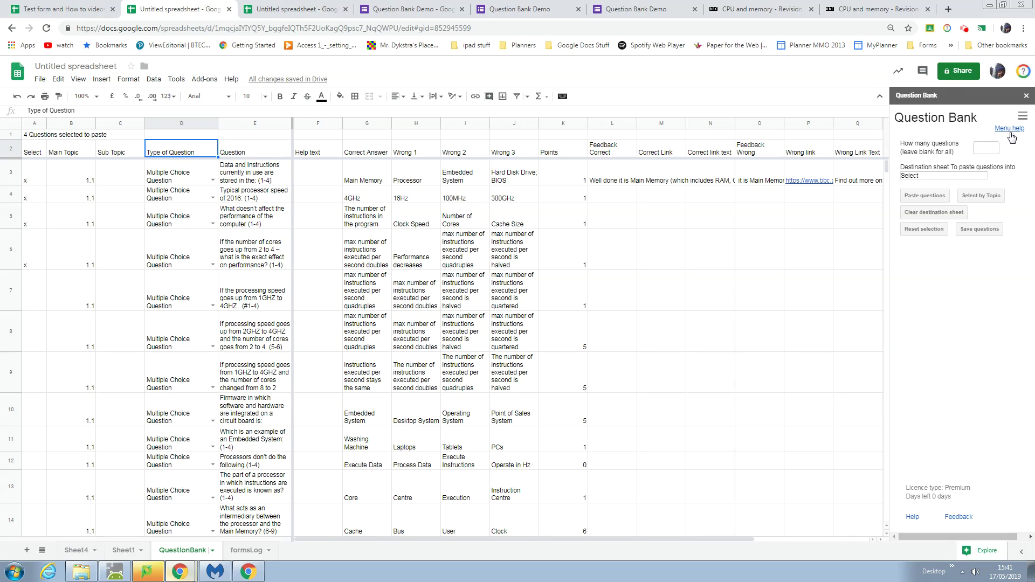
pyautogui.click(982, 149)
pyautogui.click(944, 176)
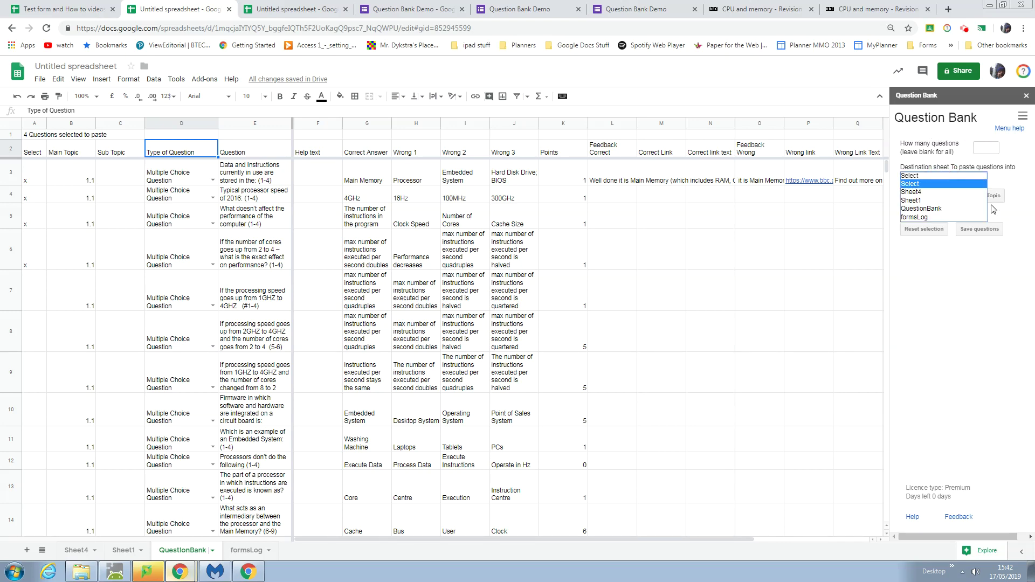
# Paste the four selected questions into Sheet4.
pyautogui.click(927, 192)
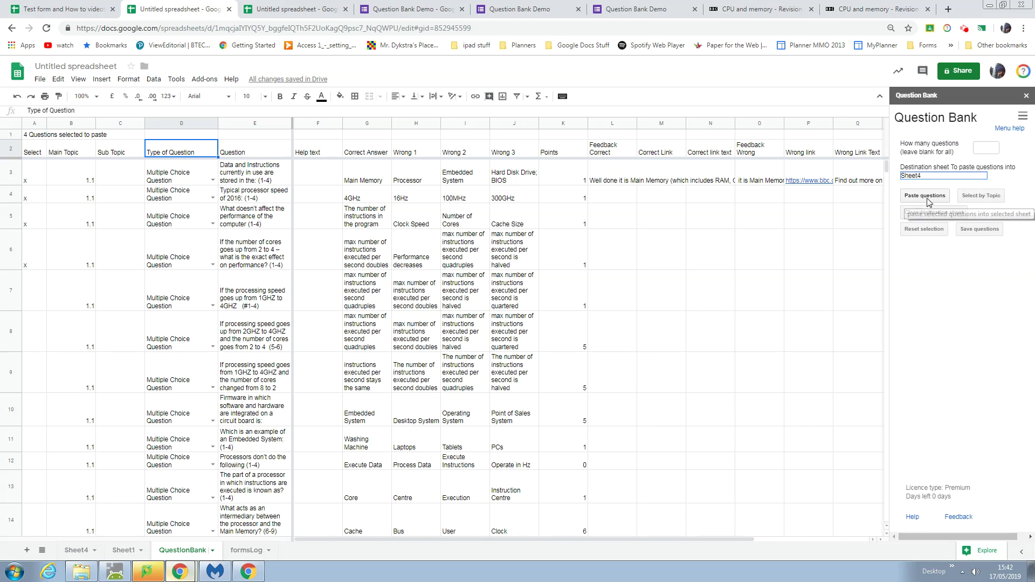
pyautogui.click(921, 197)
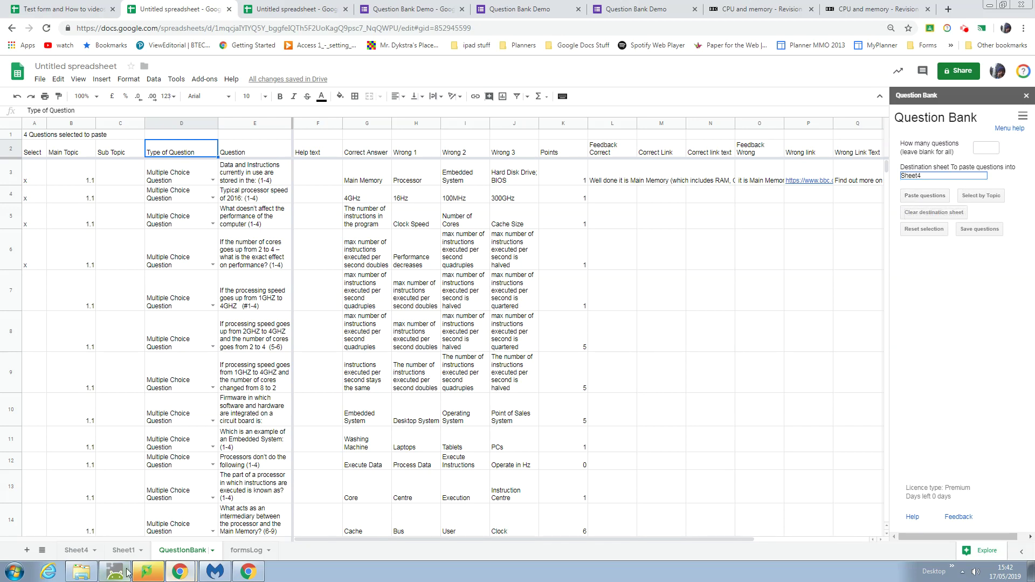
pyautogui.click(74, 551)
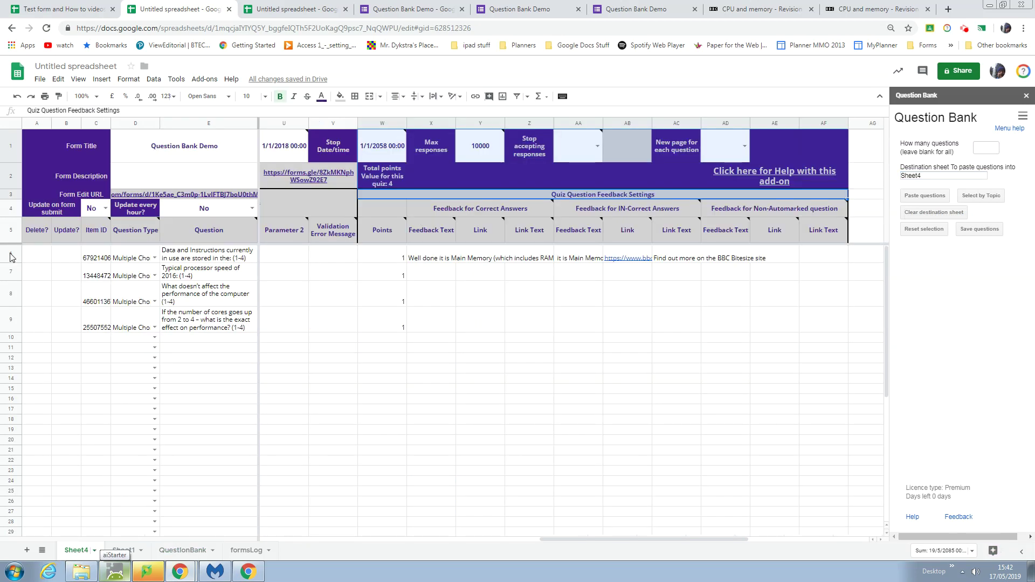
# Review row 6's question, correct option, 1 point and feedback, then preview the form edit link.
pyautogui.moveTo(12, 257); pyautogui.dragTo(44, 263)
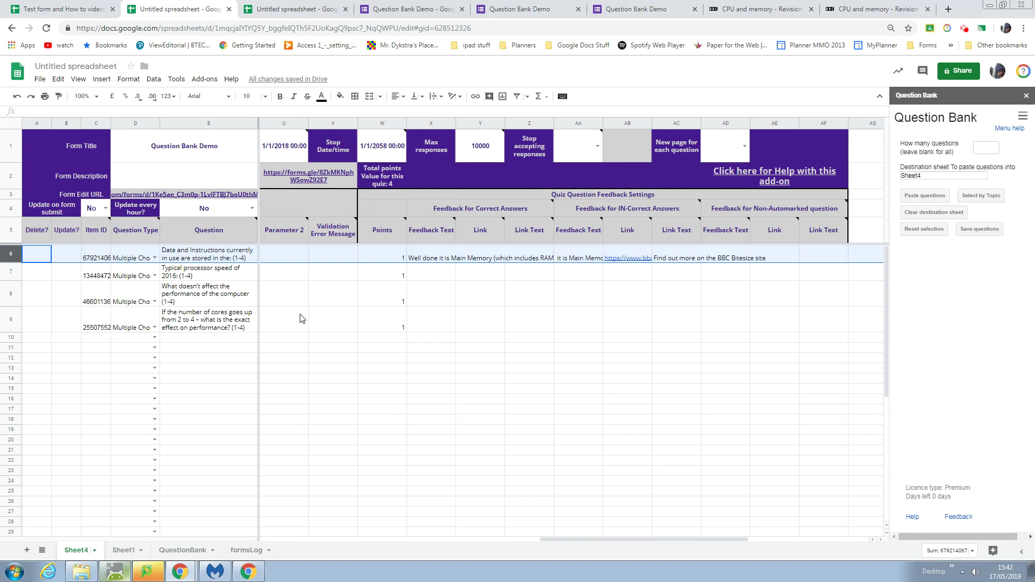
pyautogui.click(429, 263)
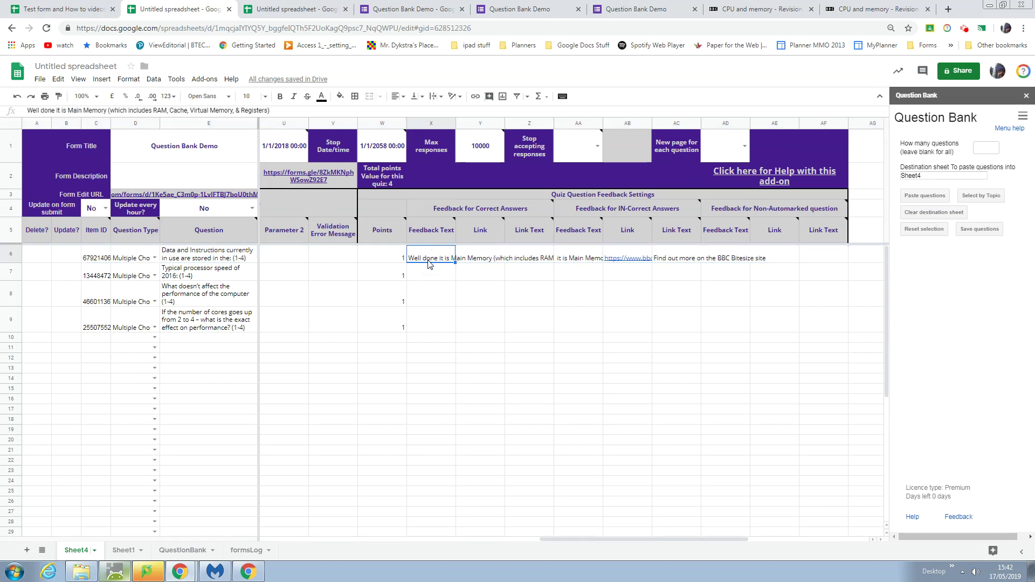
pyautogui.click(238, 259)
pyautogui.press('Right')
pyautogui.press('Right')
pyautogui.press('Right')
pyautogui.press('Right')
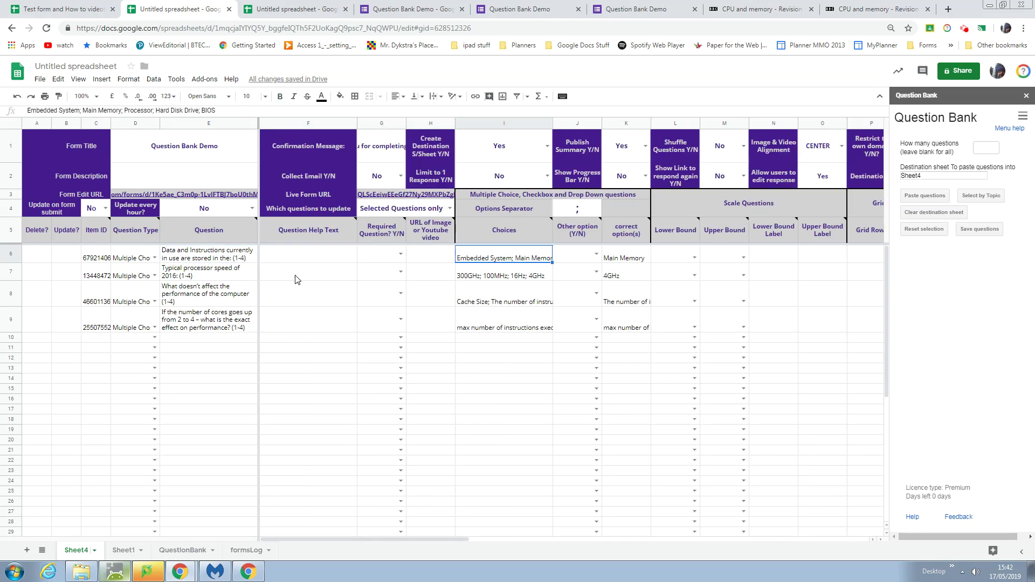
pyautogui.press('Right')
pyautogui.press('Right')
pyautogui.press('Right')
pyautogui.press('Right')
pyautogui.press('Right')
pyautogui.press('Right')
pyautogui.press('Right')
pyautogui.press('Right')
pyautogui.press('Right')
pyautogui.press('Right')
pyautogui.press('Right')
pyautogui.press('Right')
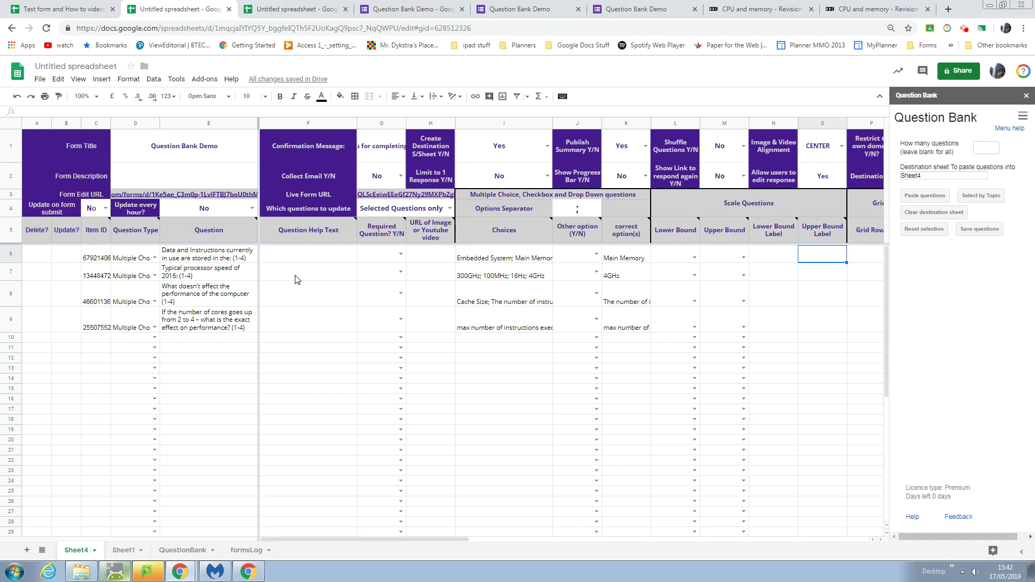
pyautogui.press('Right')
pyautogui.press('Right')
pyautogui.press('Right')
pyautogui.press('Right')
pyautogui.press('Right')
pyautogui.press('Right')
pyautogui.press('Right')
pyautogui.press('Right')
pyautogui.press('Right')
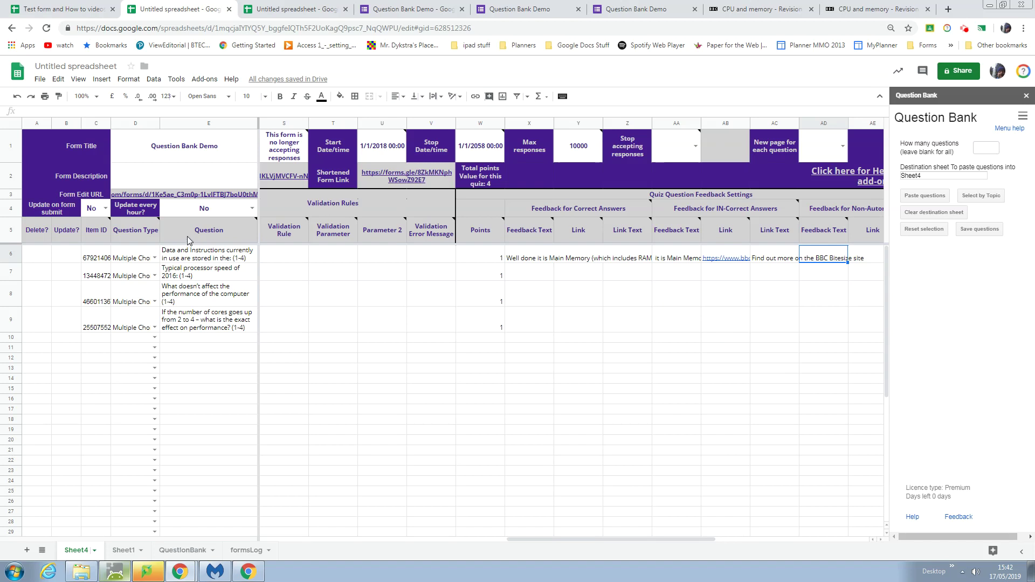
pyautogui.moveTo(184, 200)
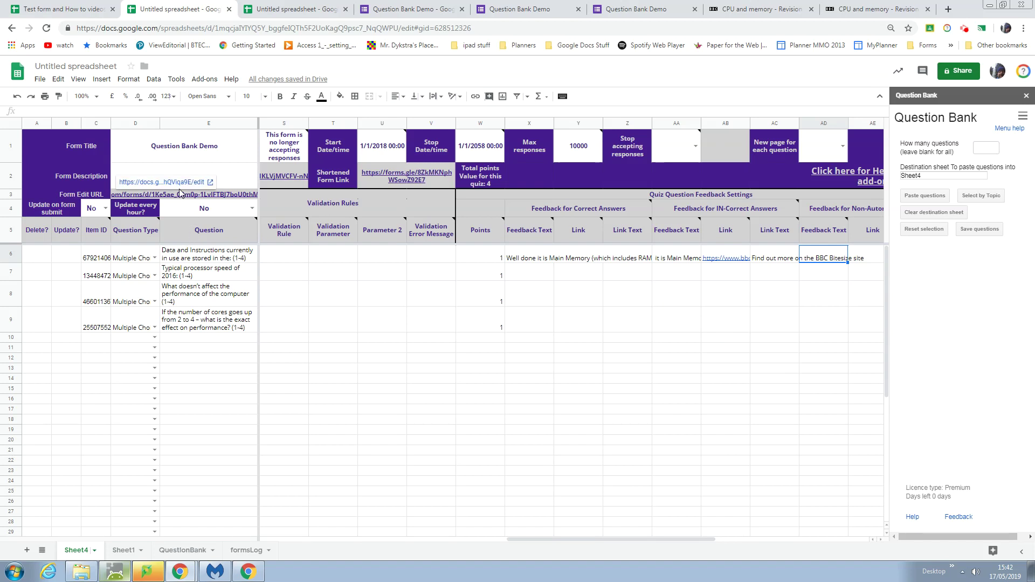
# Open Question Bank Demo for editing and show question 1's answer key: Main Memory, 1 point, feedback.
pyautogui.click(162, 181)
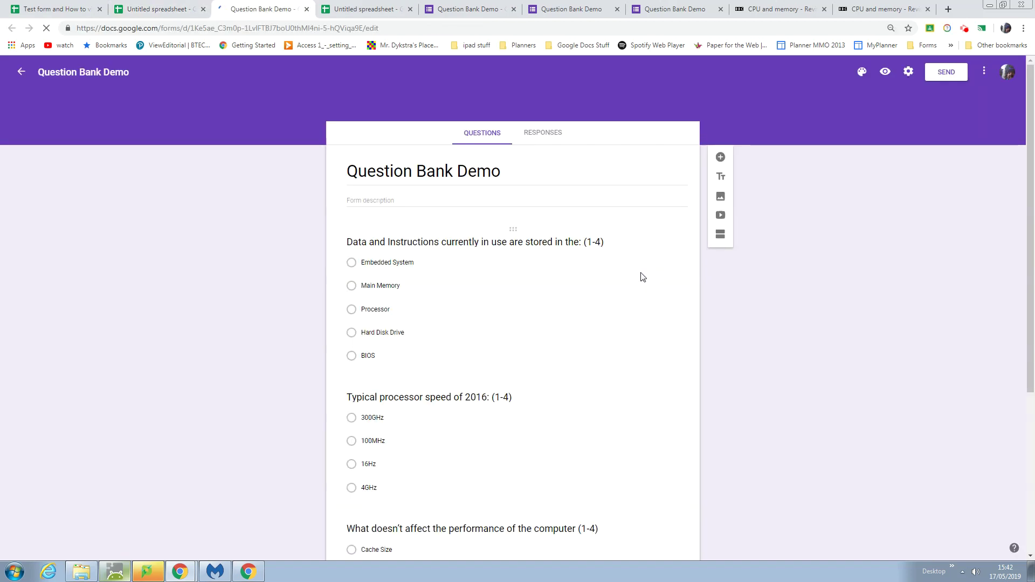
pyautogui.click(425, 287)
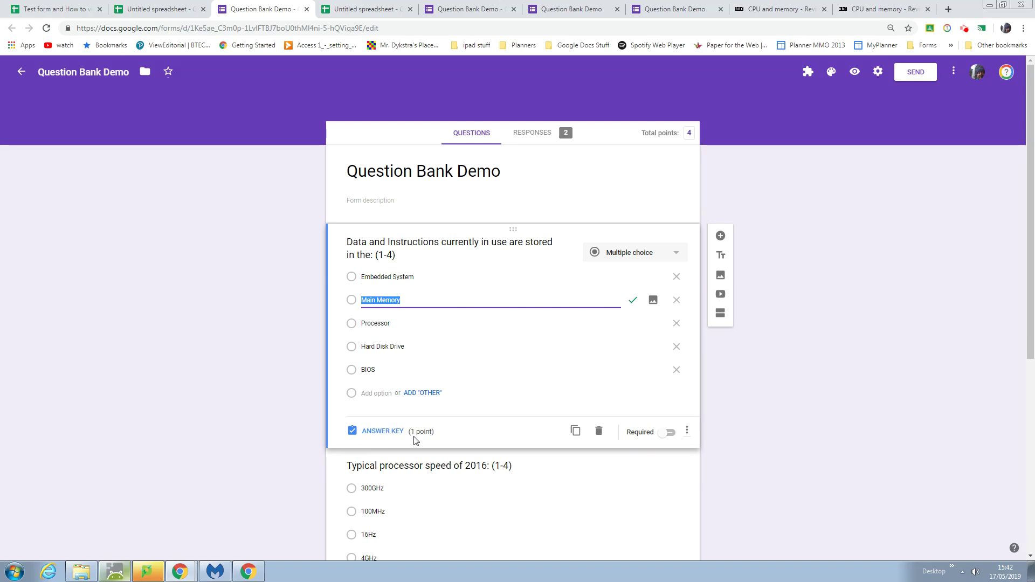
pyautogui.click(374, 431)
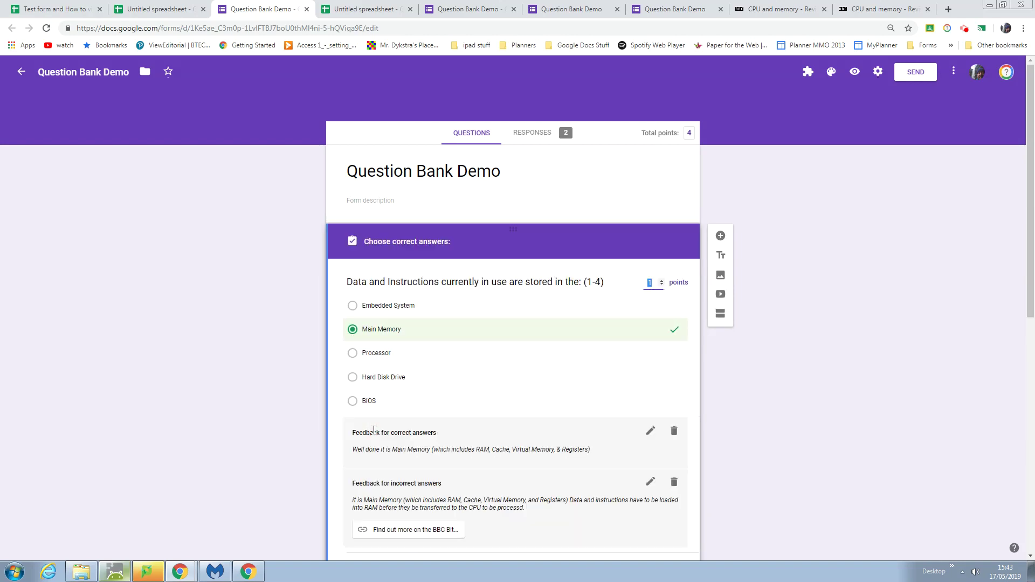
pyautogui.scroll(-2, 510, 339)
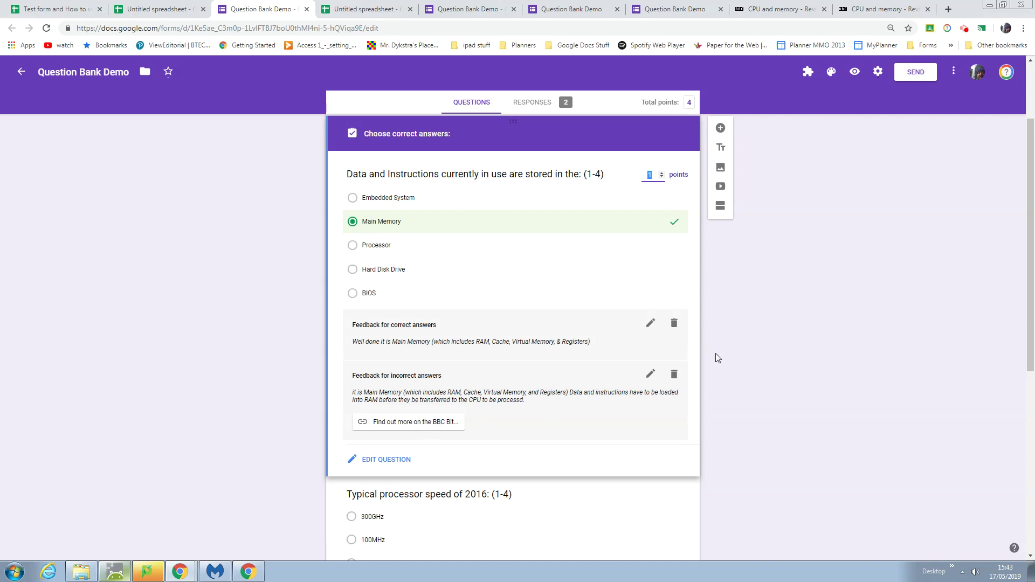
# In quiz settings, show respondents missed questions, correct answers and point values, then save.
pyautogui.click(878, 72)
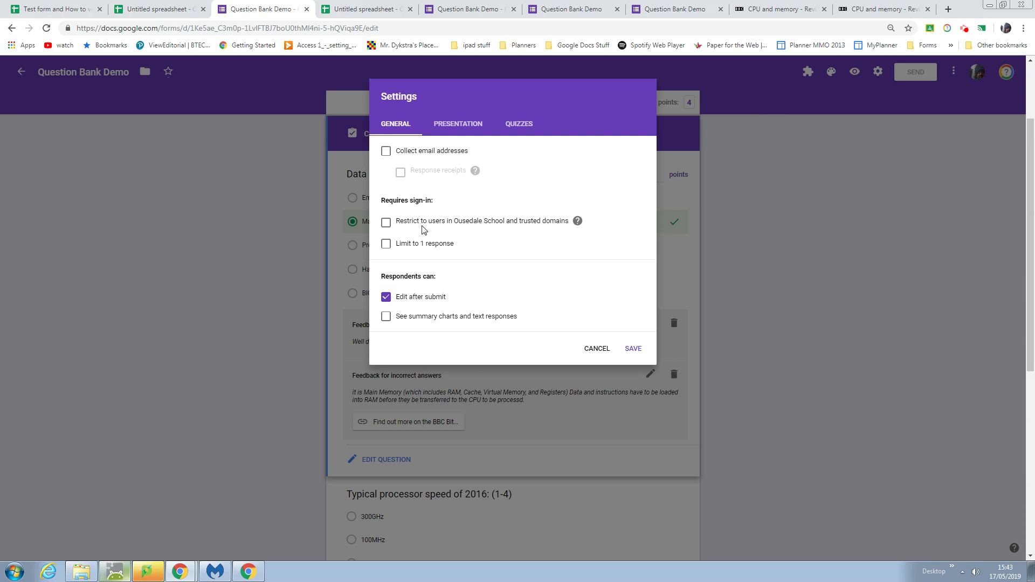
pyautogui.click(508, 125)
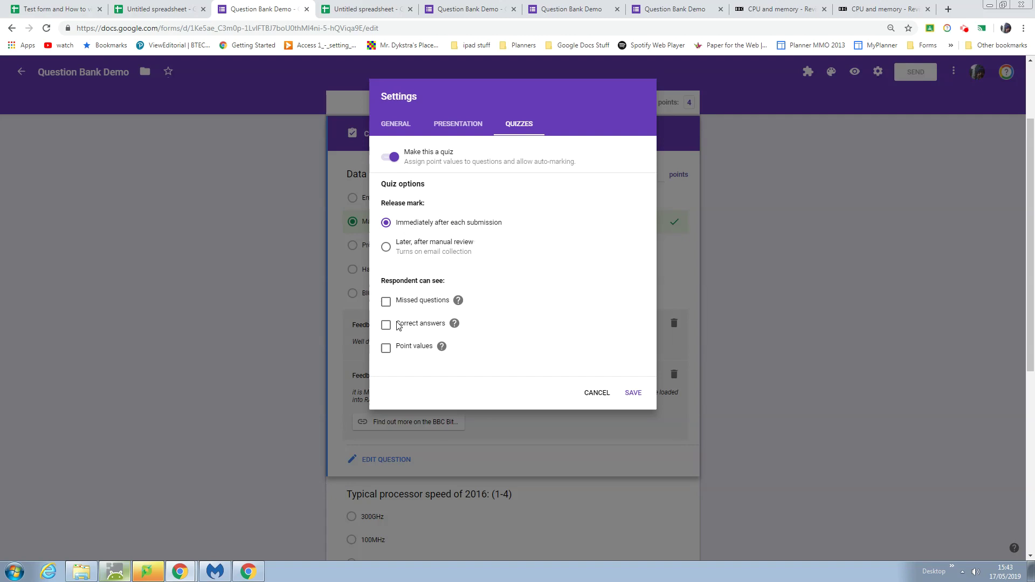
pyautogui.click(386, 303)
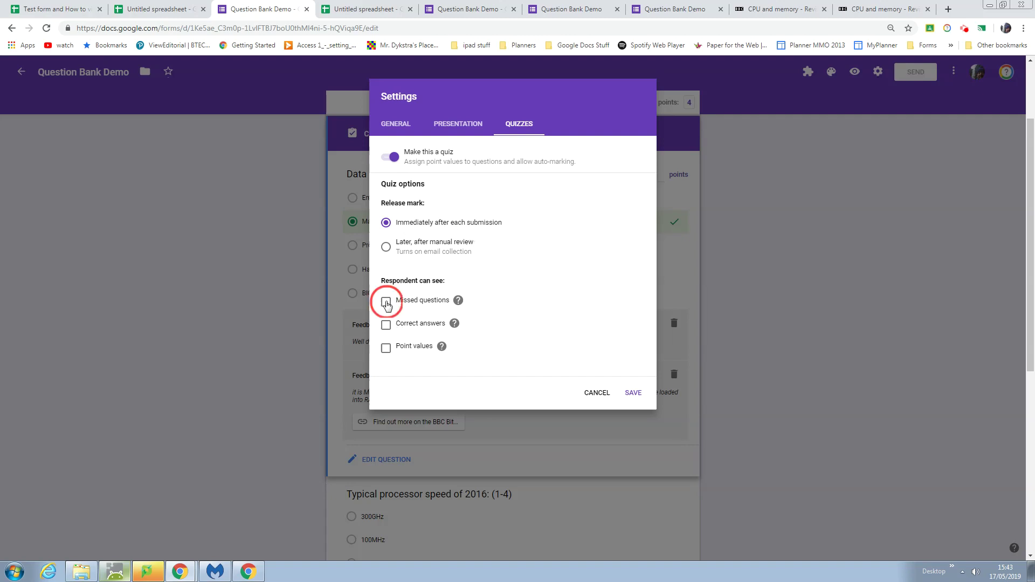
pyautogui.click(386, 326)
pyautogui.click(388, 348)
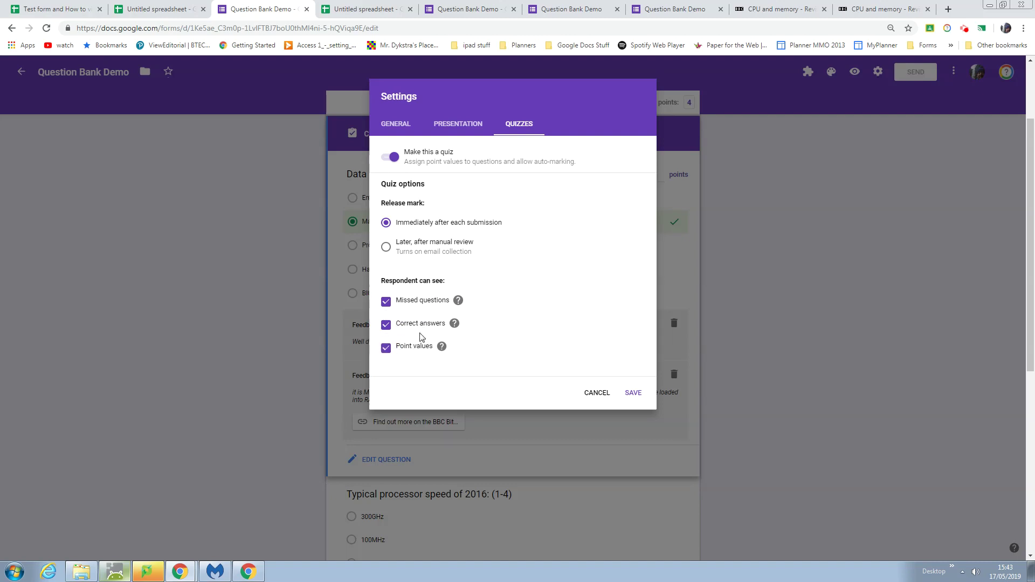
pyautogui.click(633, 394)
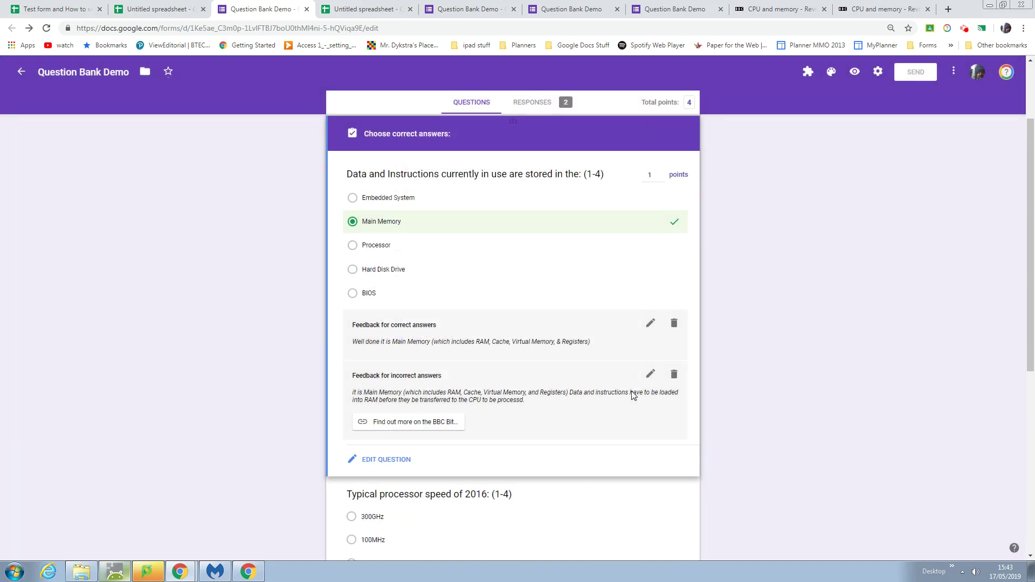
pyautogui.click(855, 72)
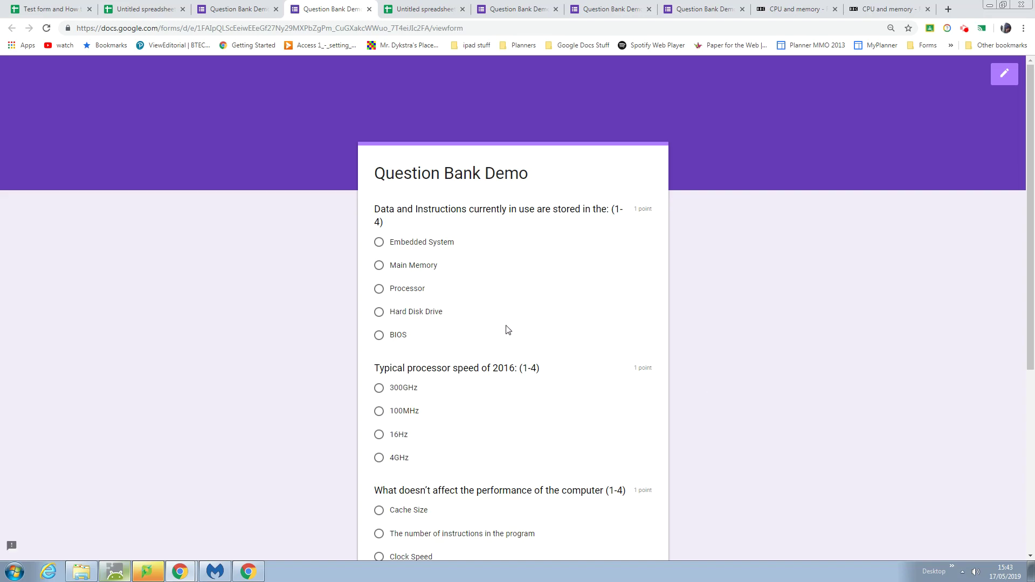
# Answer Embedded System, 300GHz, Cache Size and quadruples in the preview and submit.
pyautogui.click(379, 251)
pyautogui.click(379, 388)
pyautogui.scroll(-3, 395, 434)
pyautogui.click(379, 349)
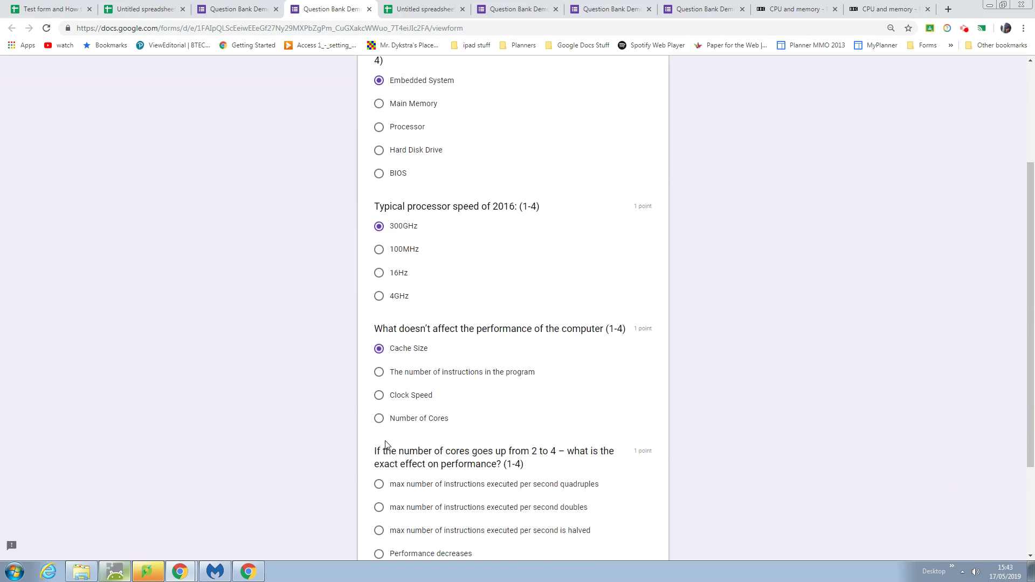
pyautogui.click(379, 484)
pyautogui.scroll(-3, 434, 458)
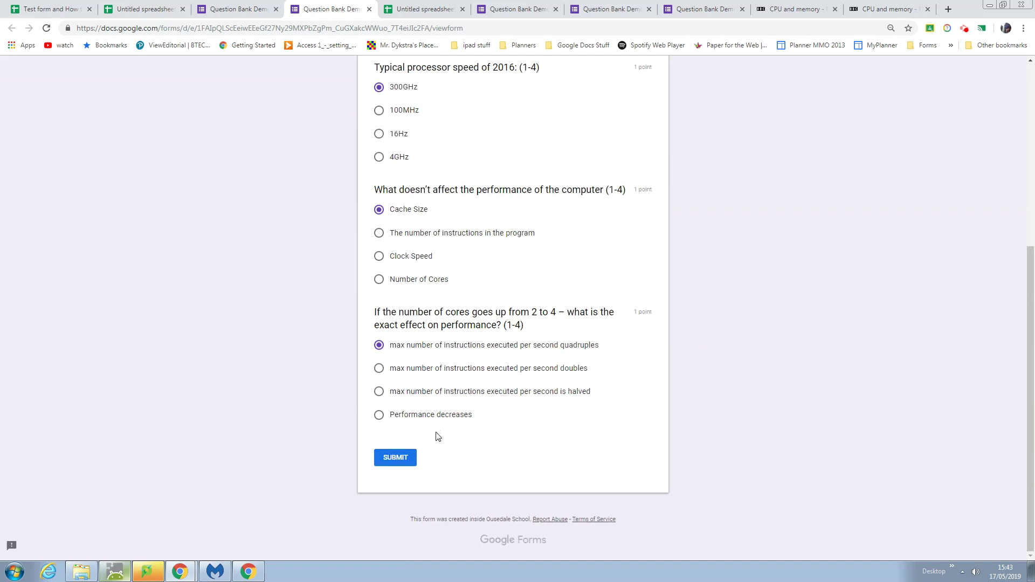
pyautogui.click(394, 458)
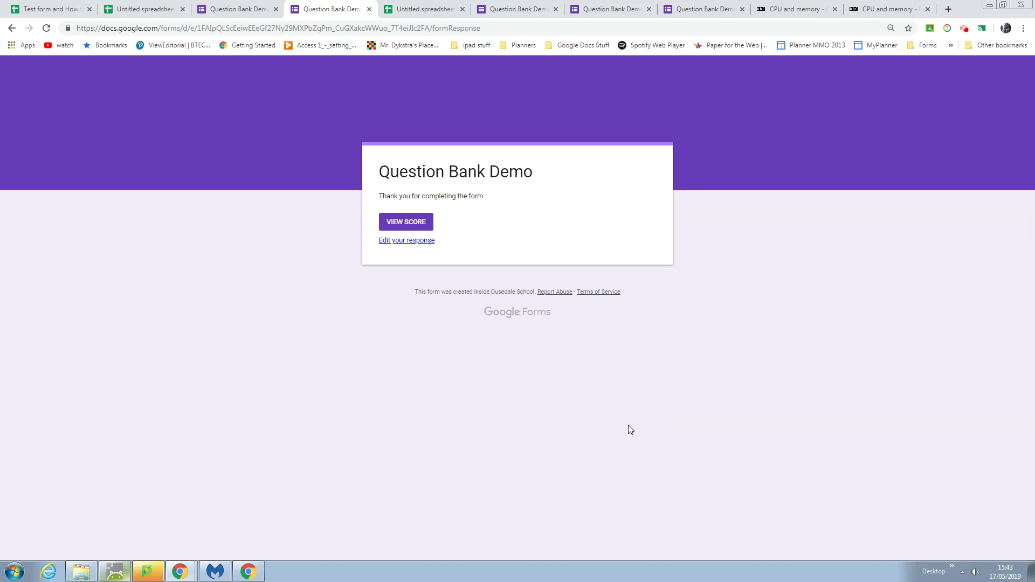
# View the response's 0/4 score and scroll through each question's correct answer and feedback.
pyautogui.click(412, 226)
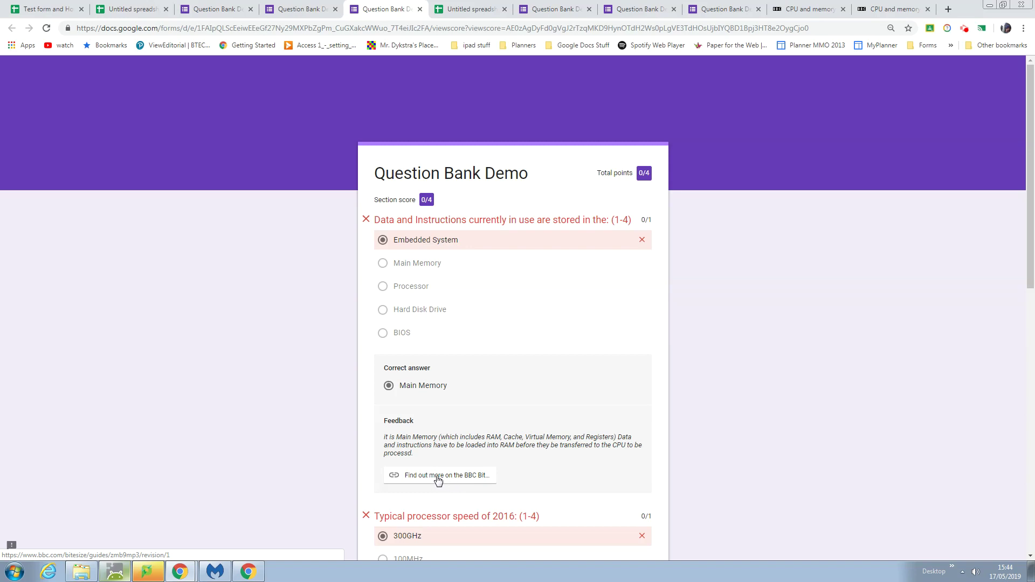
pyautogui.scroll(-3, 571, 396)
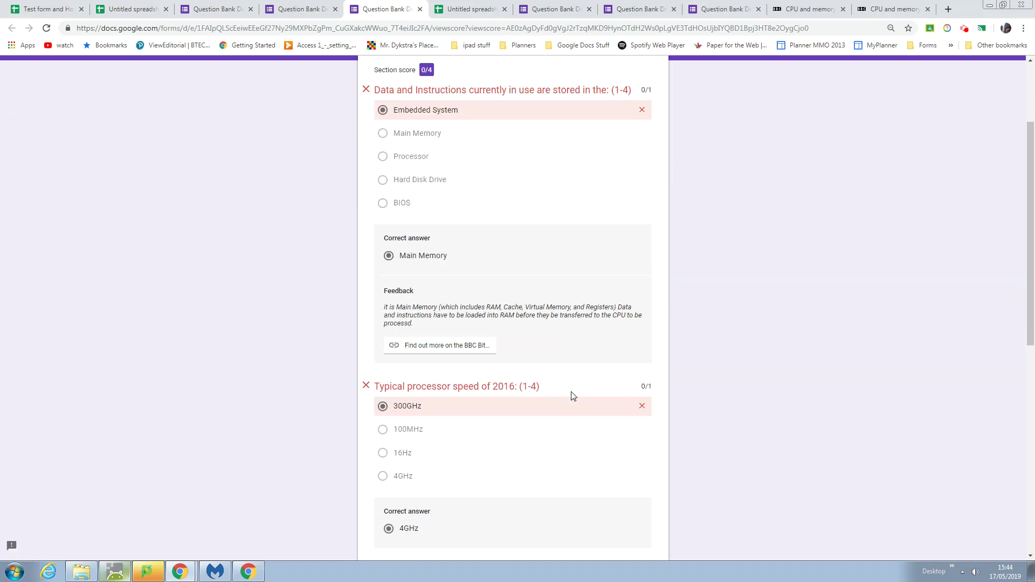
pyautogui.scroll(-2, 465, 198)
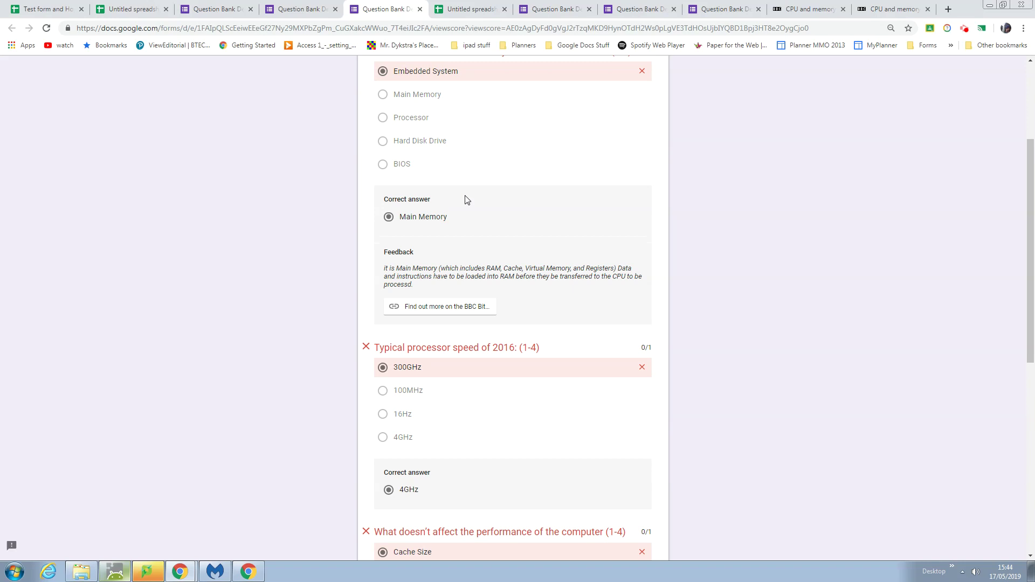
pyautogui.scroll(-4, 472, 324)
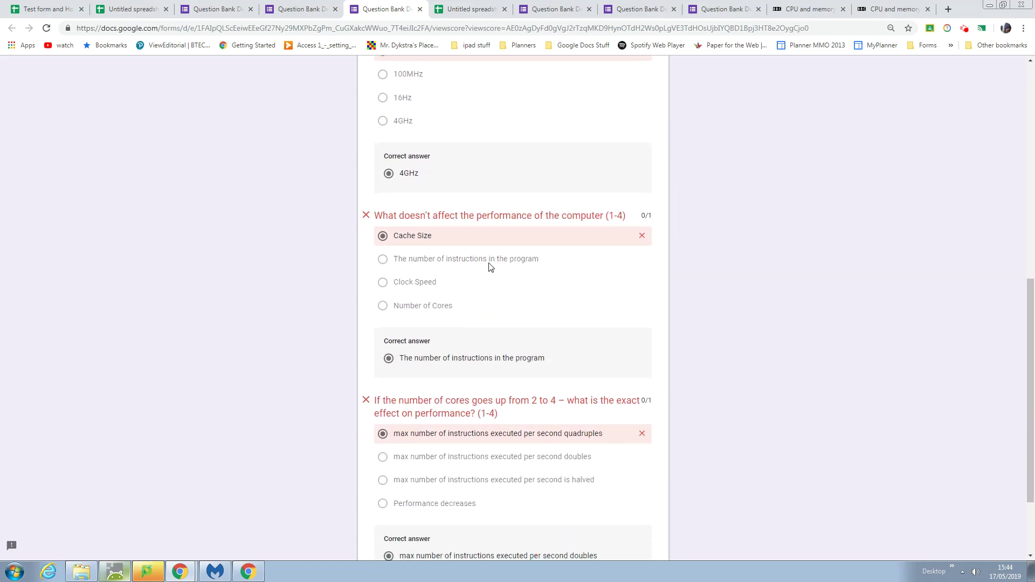
pyautogui.scroll(-2, 487, 270)
pyautogui.scroll(10, 508, 320)
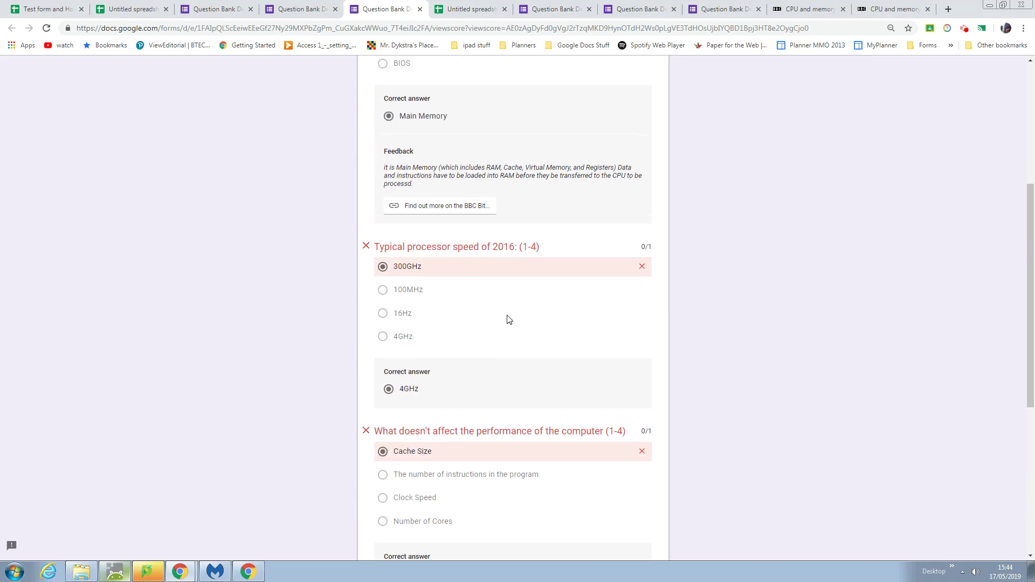